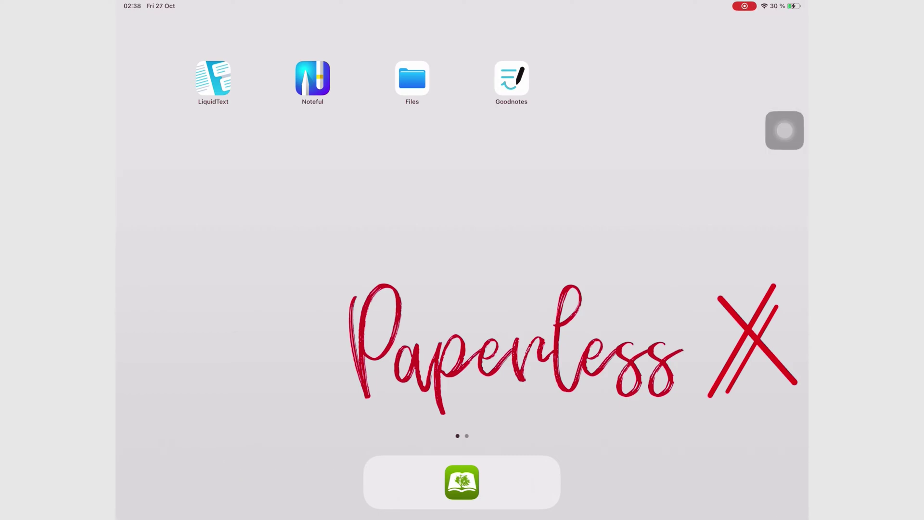
Launch Goodnotes into the GoodNotes Reviews notebook and pick a thicker blue pen stroke
click(511, 78)
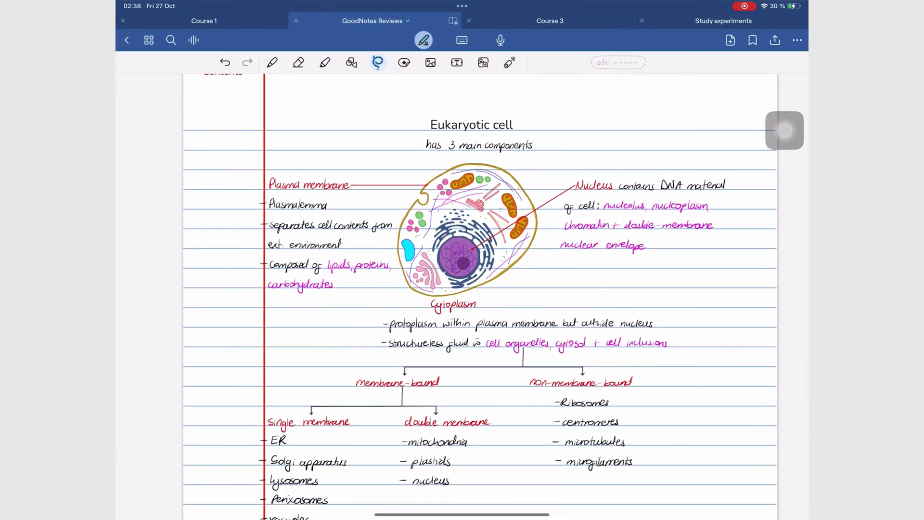
scroll(462, 296, up, 2)
scroll(462, 296, up, 2)
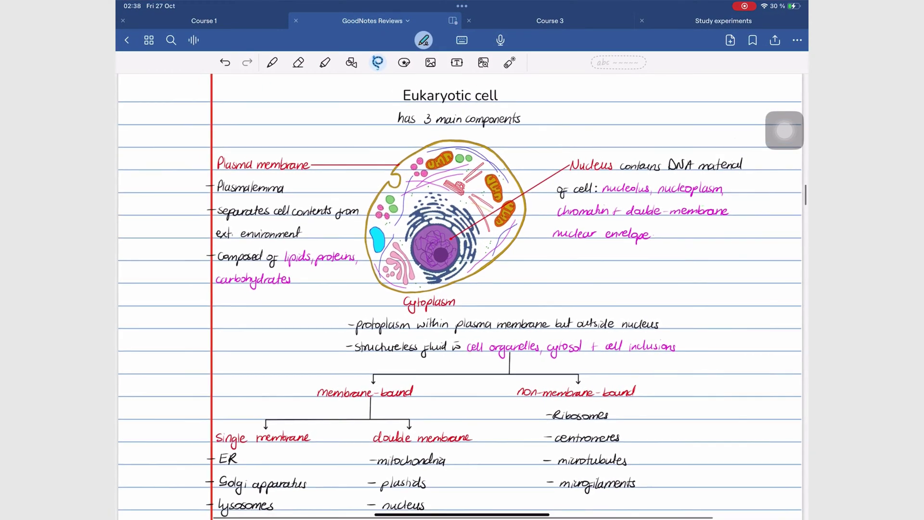
scroll(462, 296, up, 2)
scroll(463, 296, up, 1)
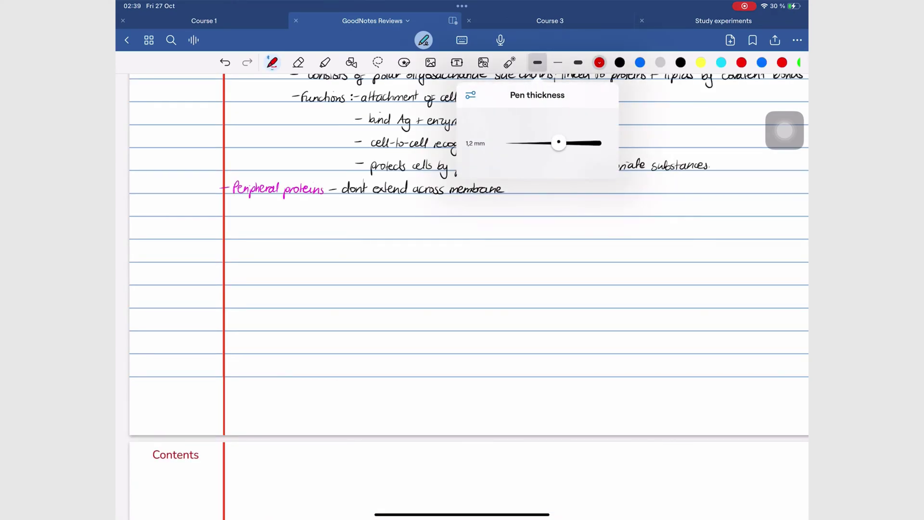
drag(558, 142, 527, 142)
click(639, 62)
click(640, 63)
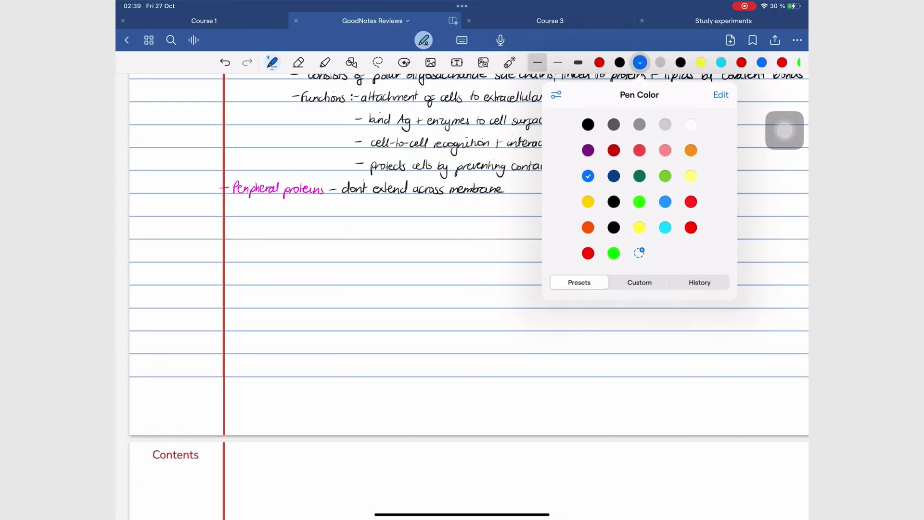
Edit the blue swatch on the custom colour wheel into a darker blue ink and confirm the fountain pen settings
click(720, 95)
click(588, 176)
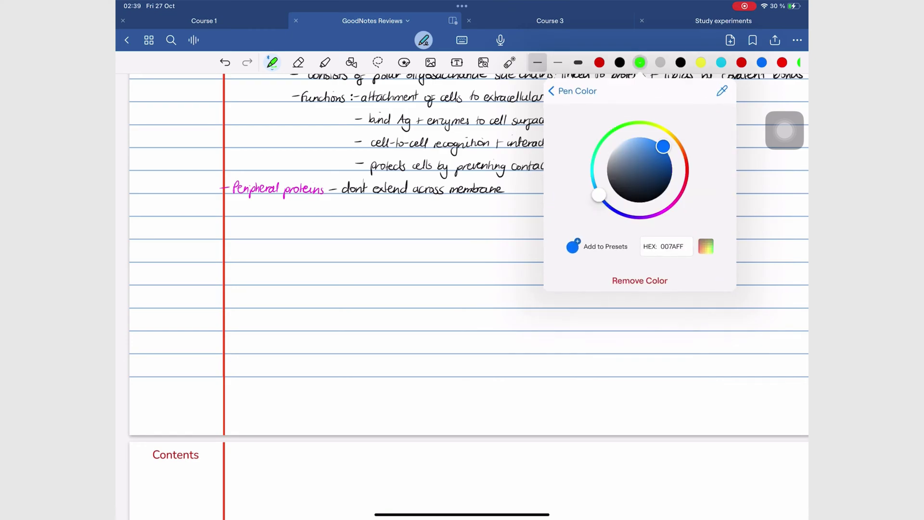
click(672, 246)
drag(598, 194, 619, 213)
drag(662, 147, 670, 162)
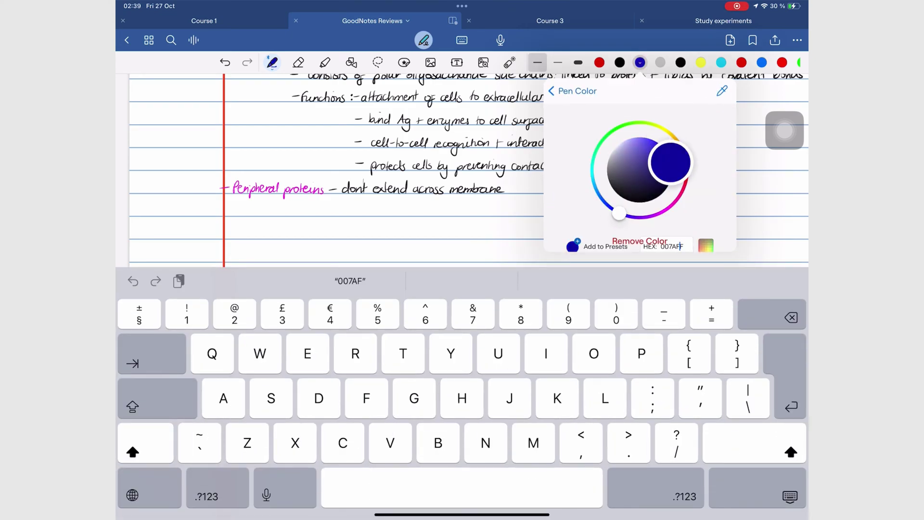
click(433, 231)
click(271, 62)
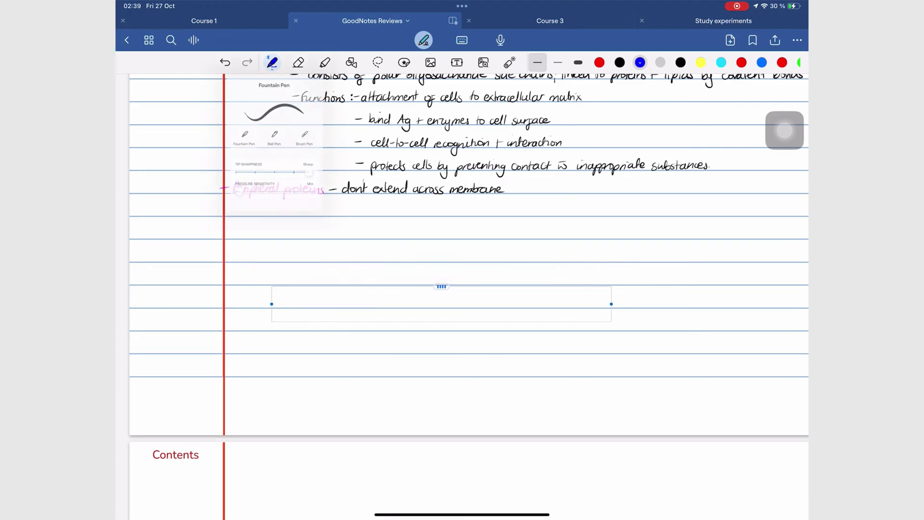
click(272, 62)
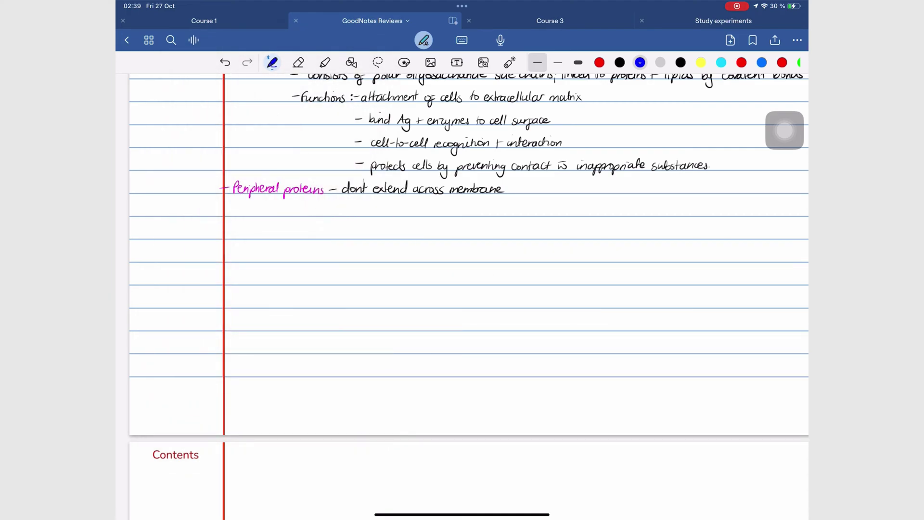
Handwrite the blue heading 'Instrumental diagnosis of Acute glomerulonephritis' below Peripheral proteins
mouse_move(229, 224)
mouse_down()
mouse_move(230, 240)
mouse_move(249, 239)
mouse_up()
mouse_move(249, 227)
mouse_down()
mouse_move(261, 238)
mouse_move(368, 250)
mouse_move(413, 238)
mouse_move(420, 248)
mouse_up()
mouse_move(439, 238)
mouse_down()
mouse_move(469, 229)
mouse_move(492, 242)
mouse_up()
drag(484, 231, 568, 238)
drag(561, 229, 615, 238)
Write the X-ray label in red and its findings in black beneath the heading
click(599, 62)
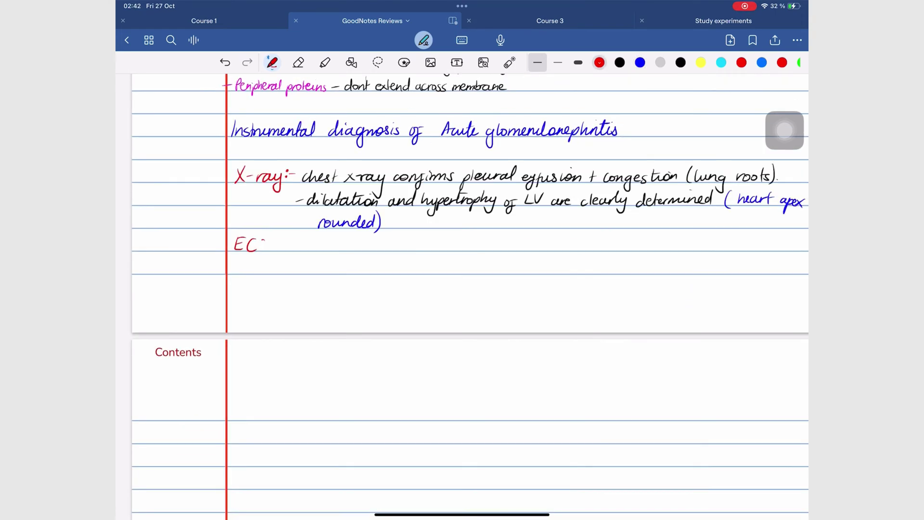
mouse_move(256, 242)
mouse_down()
mouse_move(267, 252)
mouse_move(355, 253)
mouse_up()
click(619, 62)
mouse_move(349, 239)
mouse_down()
mouse_move(389, 251)
mouse_move(462, 242)
mouse_move(511, 250)
mouse_move(534, 221)
mouse_up()
scroll(469, 289, down, 2)
drag(543, 218, 640, 220)
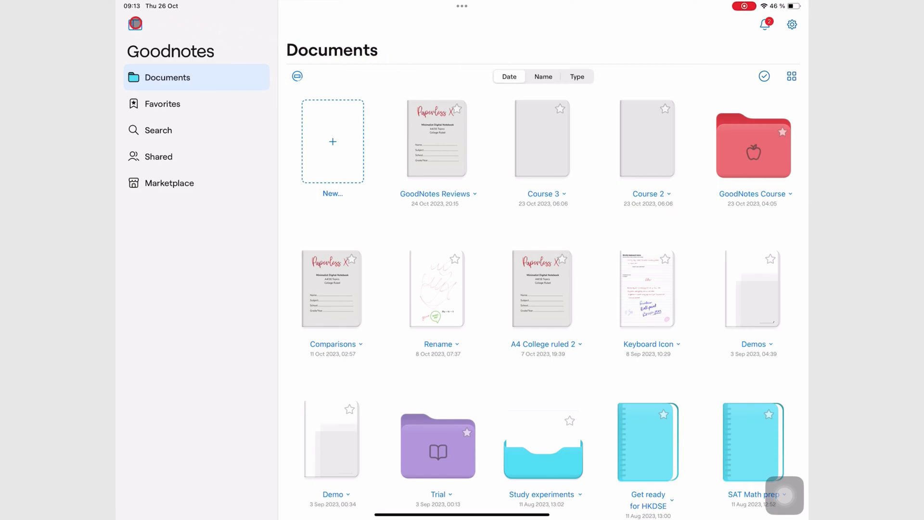
click(135, 24)
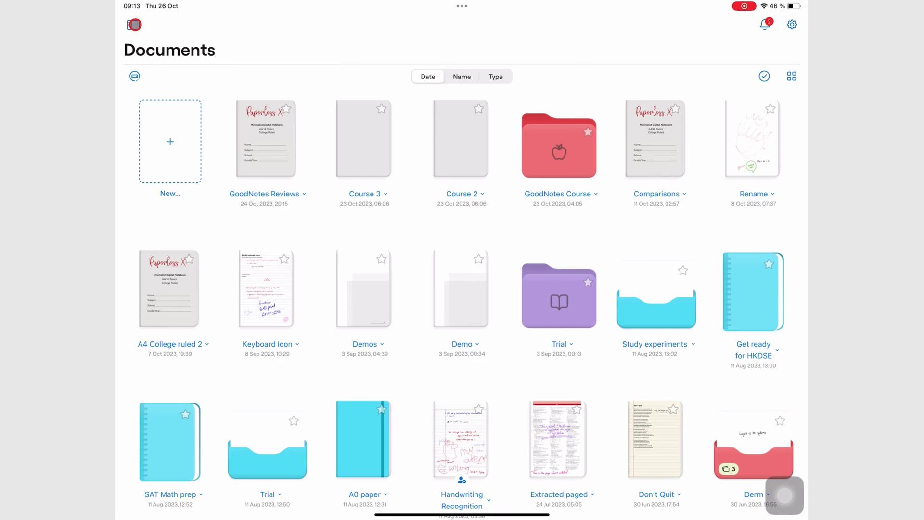
click(134, 24)
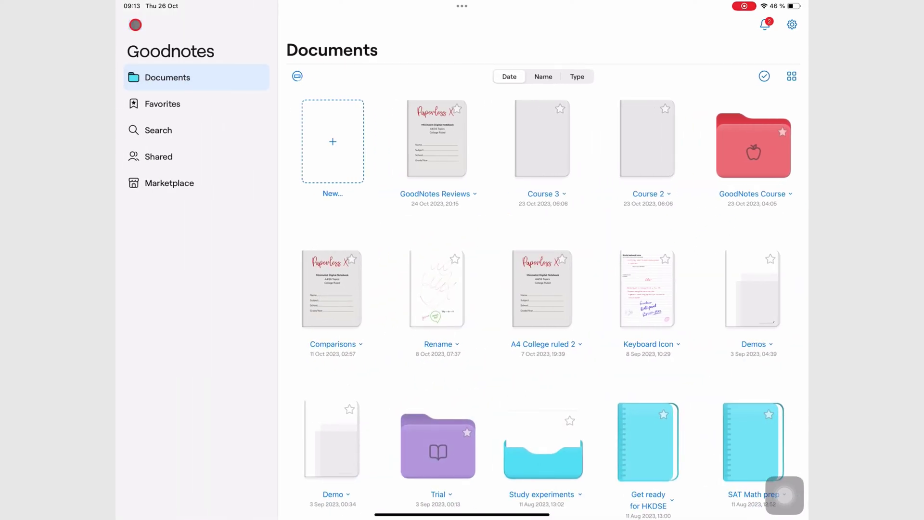
click(135, 25)
click(135, 24)
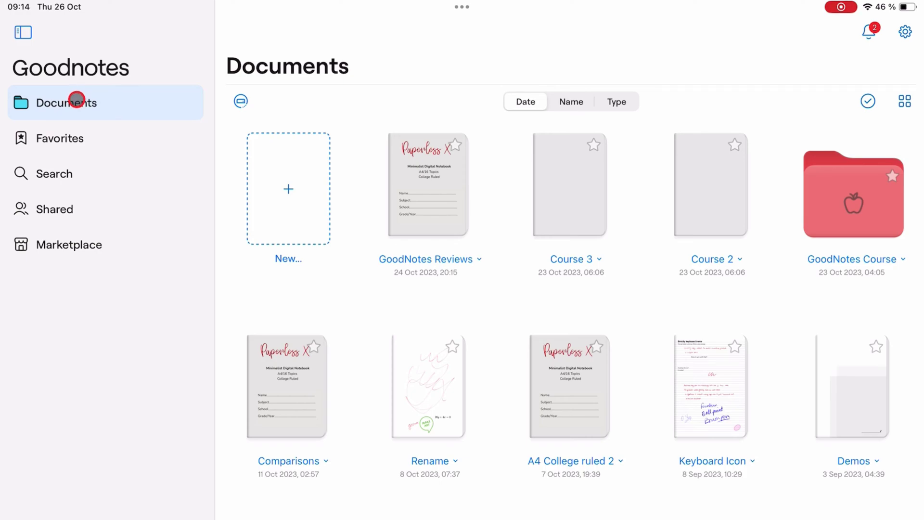
Visit the Favorites and Shared document lists, then land on the Marketplace home of new planners
click(70, 139)
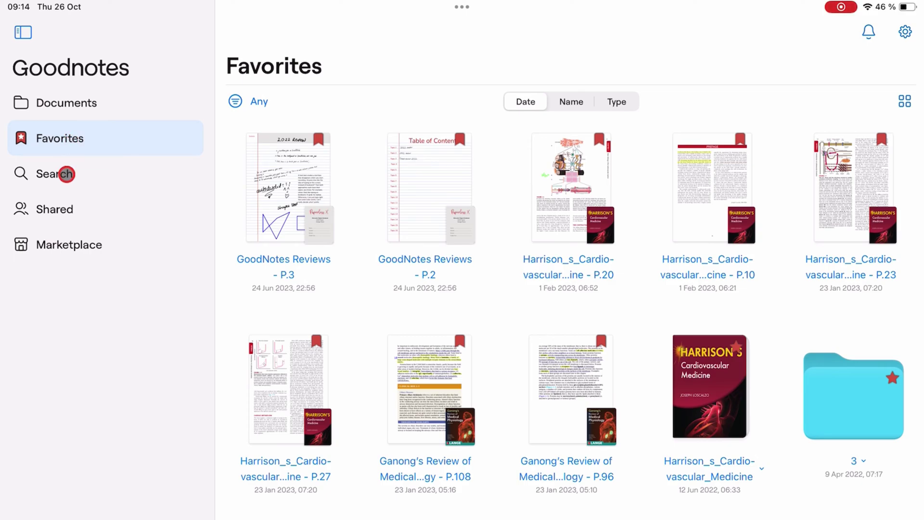
click(75, 209)
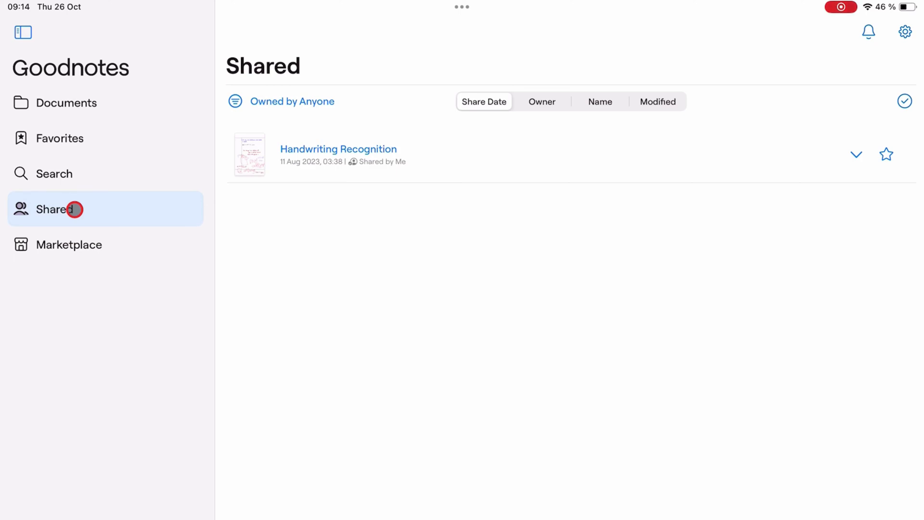
click(76, 244)
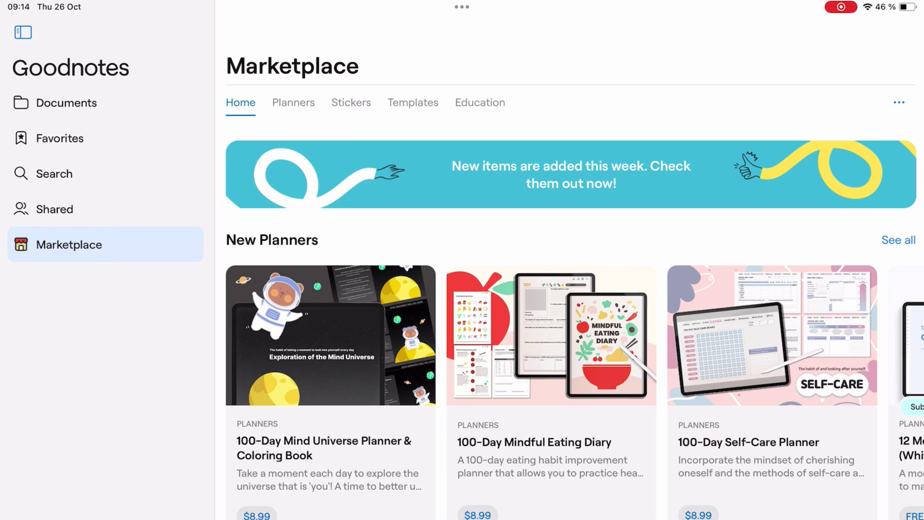
Go back from the Marketplace to the Documents library of notebooks and folders
click(85, 104)
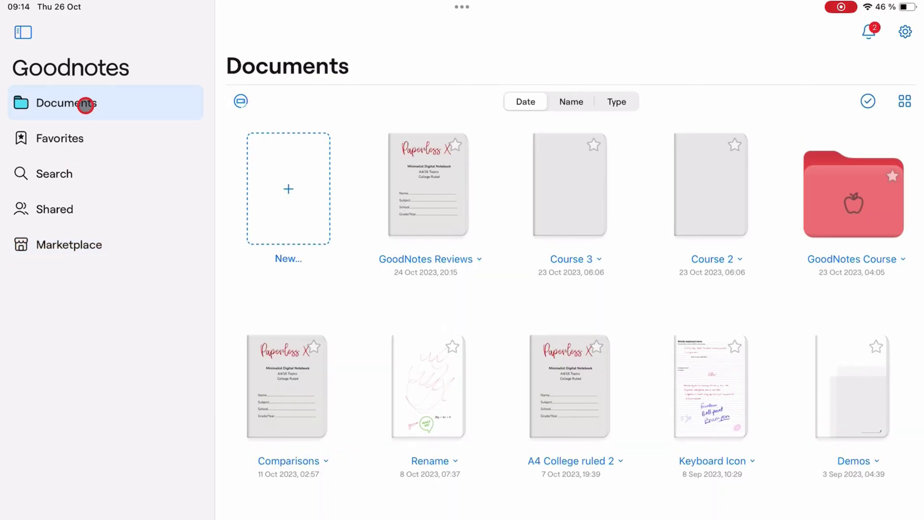